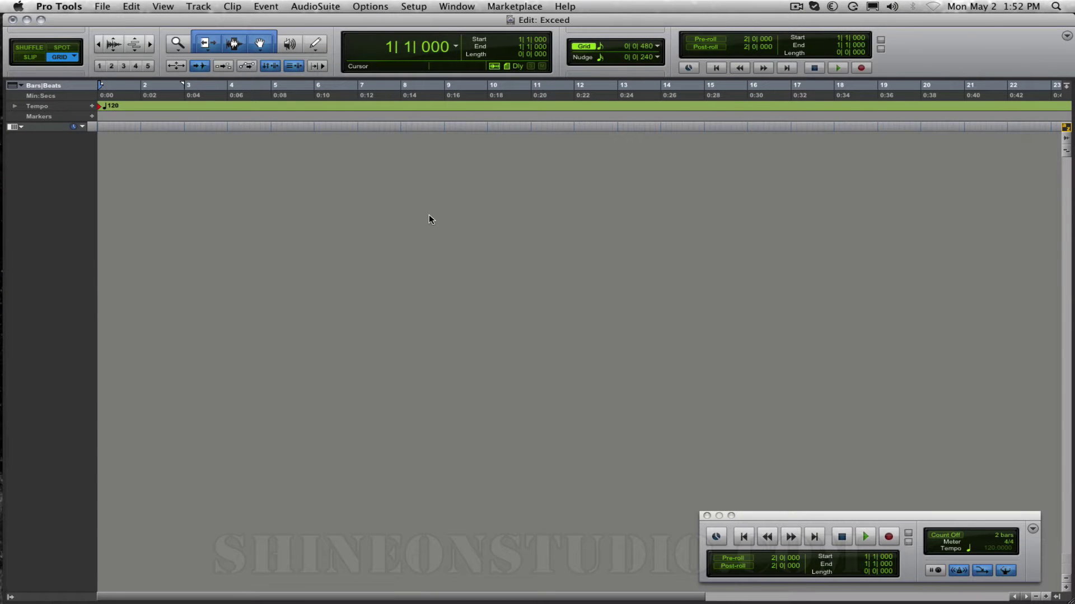
Create one stereo instrument track (Inst 1) and three MIDI tracks (MIDI 1–3), all in Ticks.
key("super+shift+n")
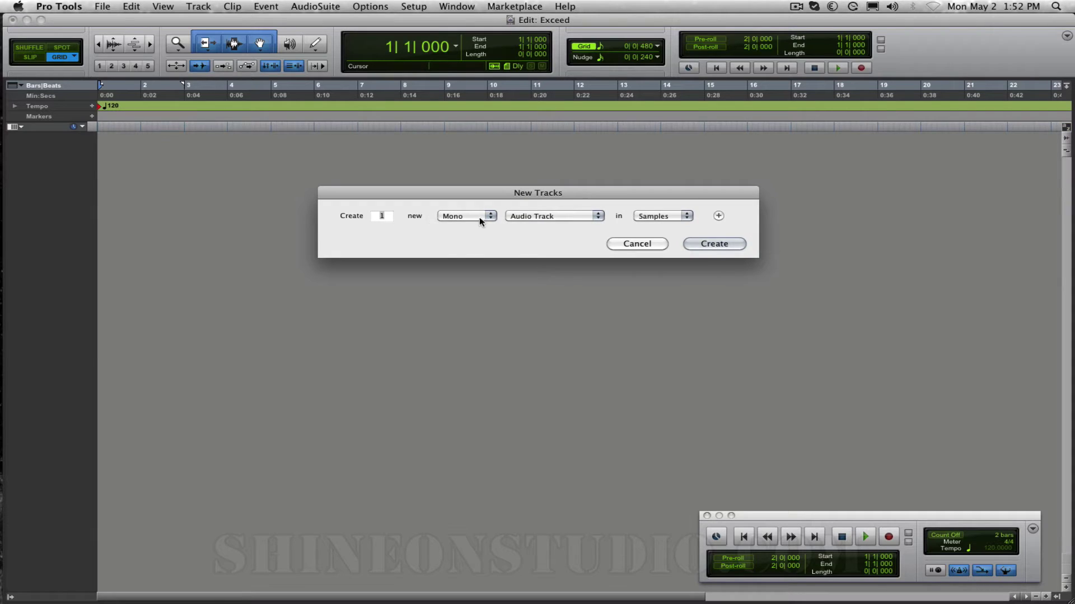
key("super+Down")
key("super+Down")
key("super+Down")
key("super+Down")
key("super+Down")
key("super+shift+Down")
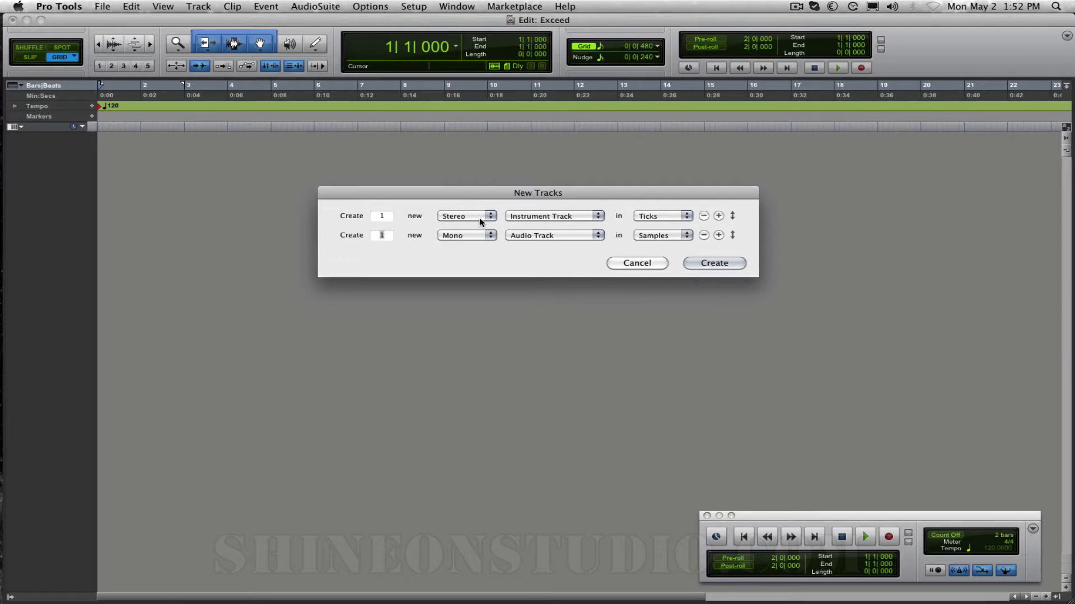
type("3")
key("super+Down")
key("super+Down")
key("super+Down")
key("super+Down")
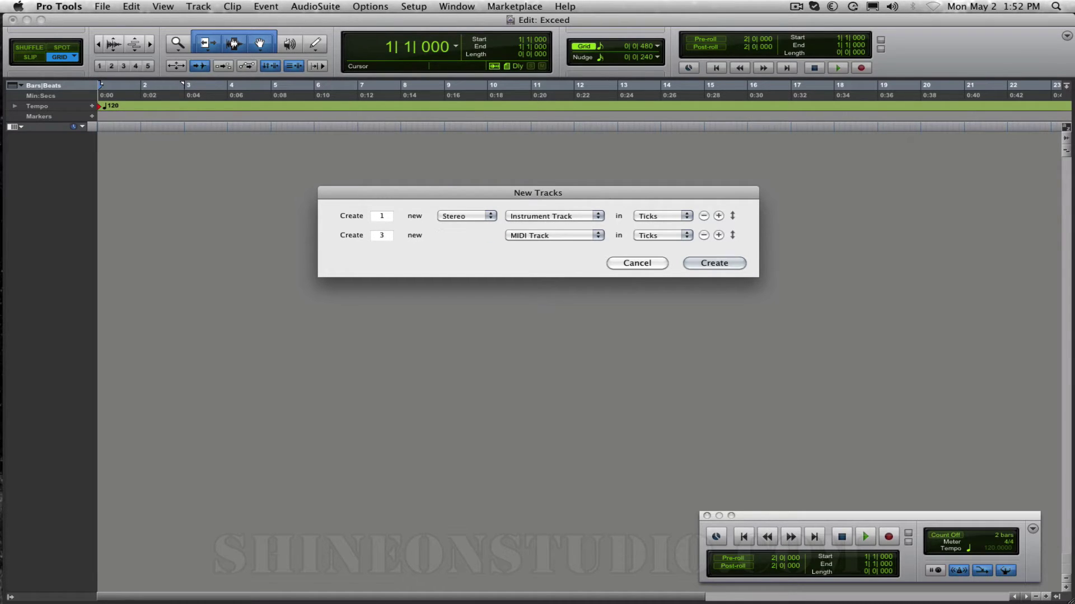
key("Return")
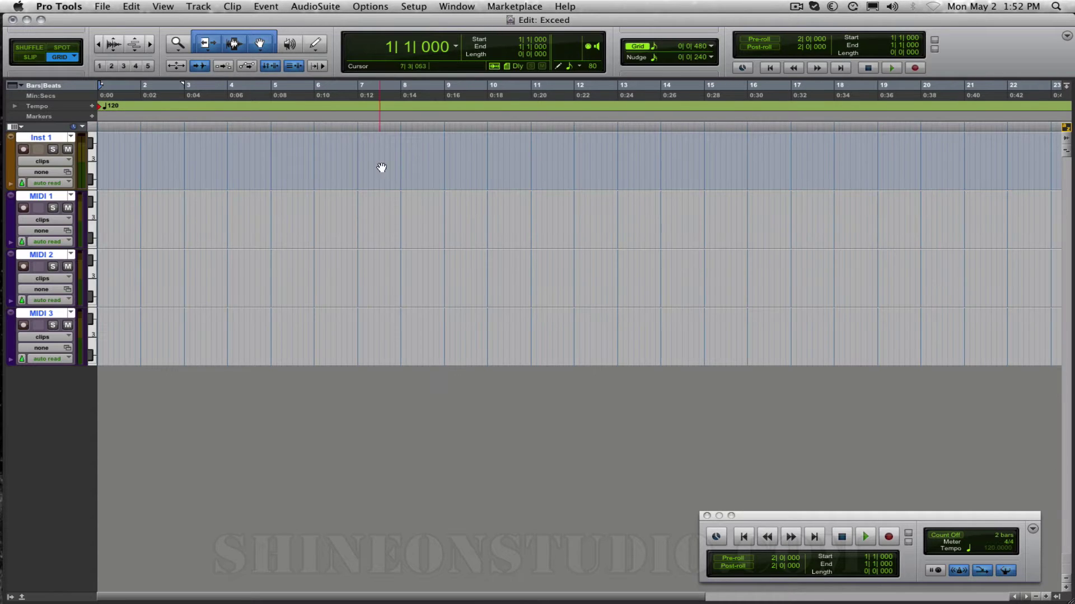
Rename Inst 1 and MIDI 1–3 to Synth, Drums, Strings and Bass.
double_click(41, 137)
type("Synth")
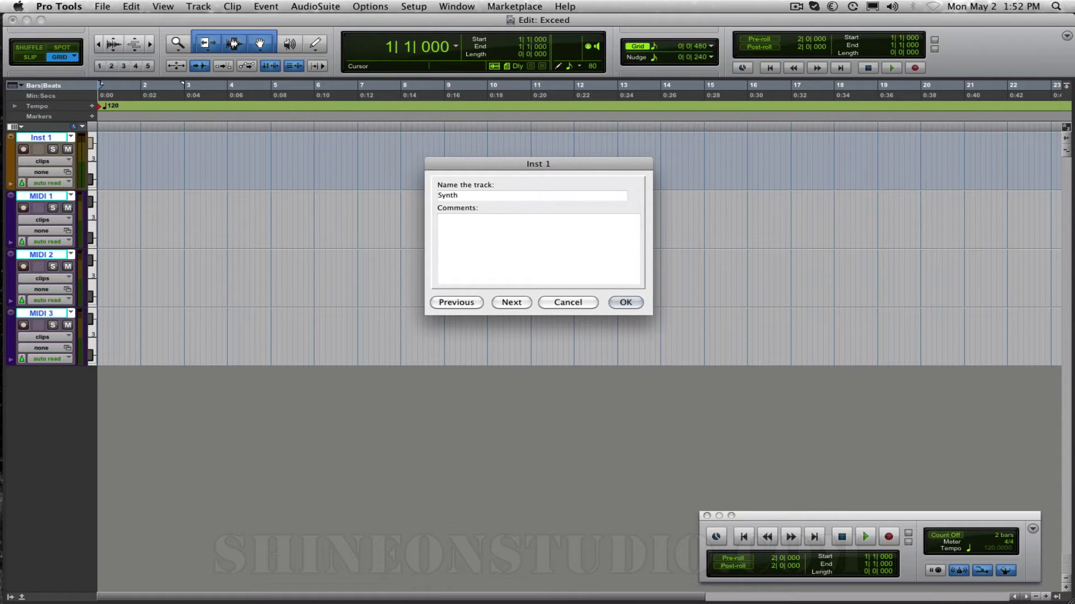
left_click(514, 302)
type("Drums")
left_click(512, 302)
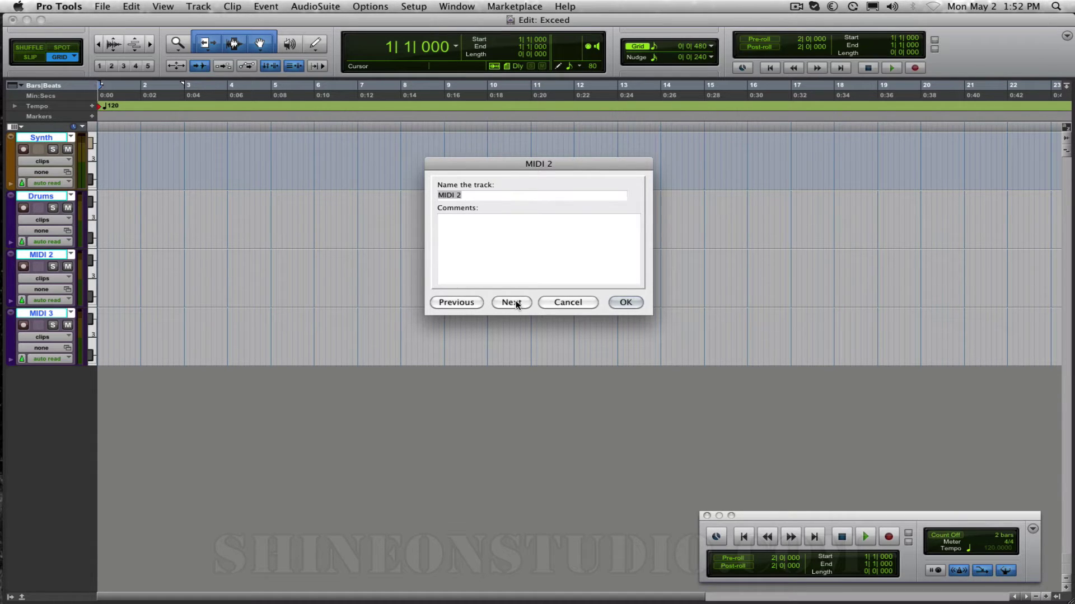
type("Strings")
left_click(511, 303)
type("Bass")
key("Return")
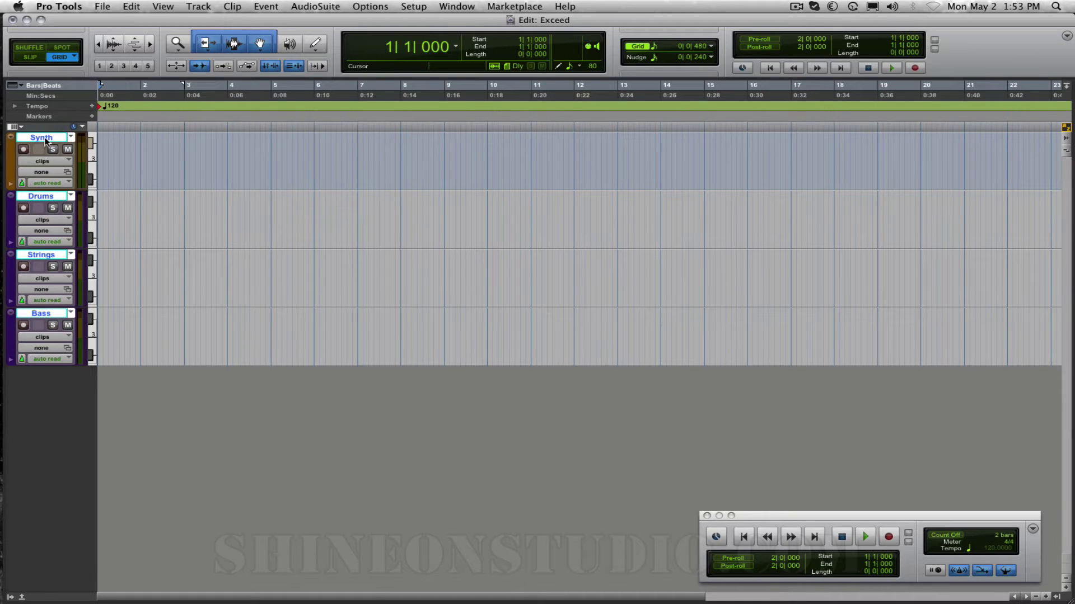
In the Mix window, insert the stereo Xpand2 instrument on the Synth track's Insert A.
key("super+equal")
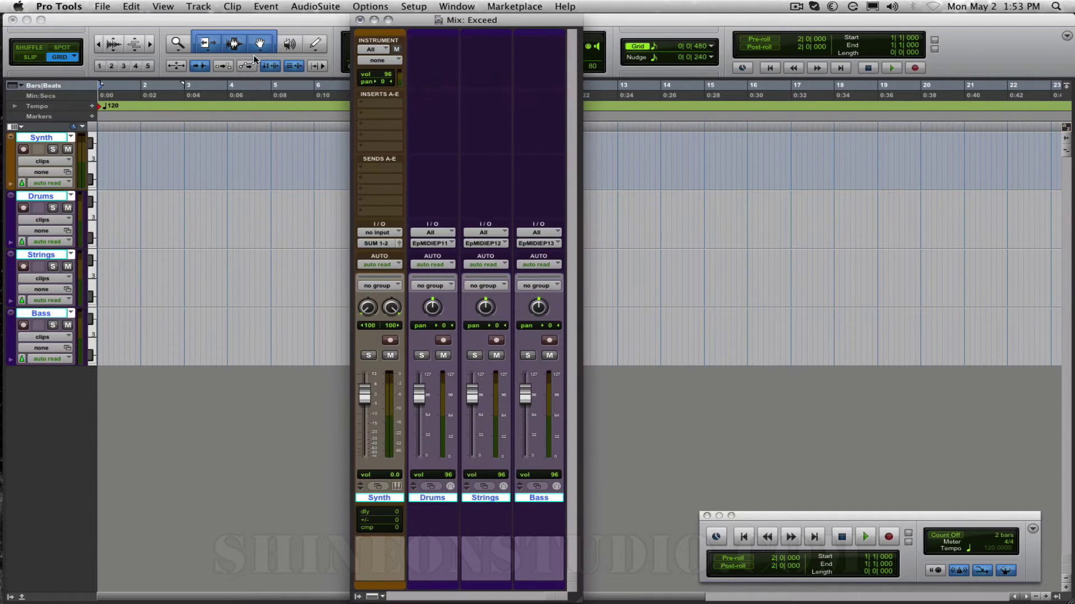
left_click(362, 104)
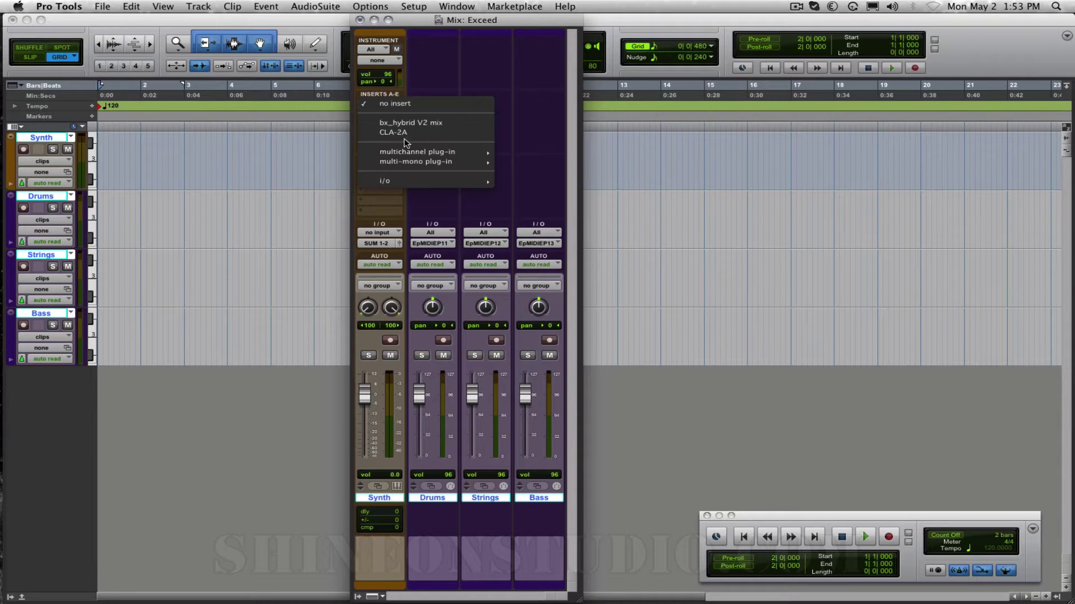
mouse_move(417, 152)
mouse_move(536, 107)
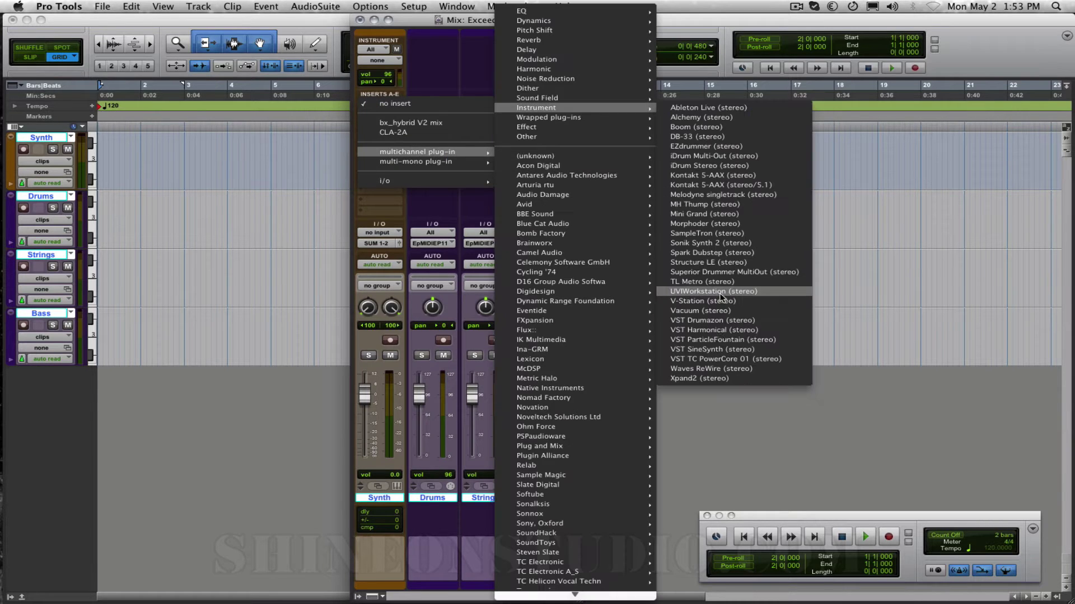
left_click(714, 377)
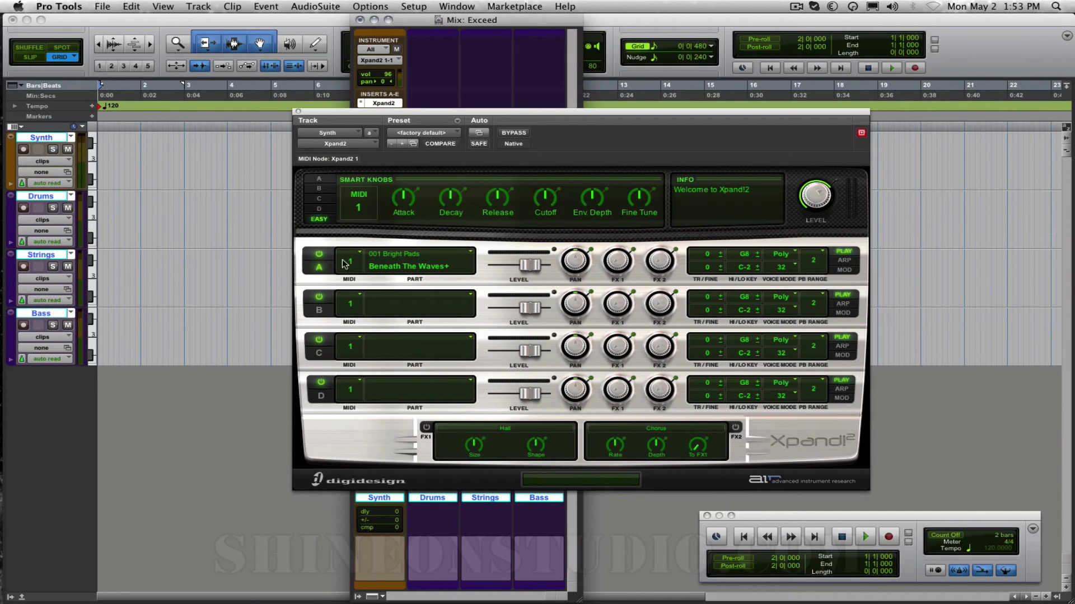
Set Xpand2 part B to MIDI channel 2 with the 024 Drums Kicks Selector patch.
left_click(358, 297)
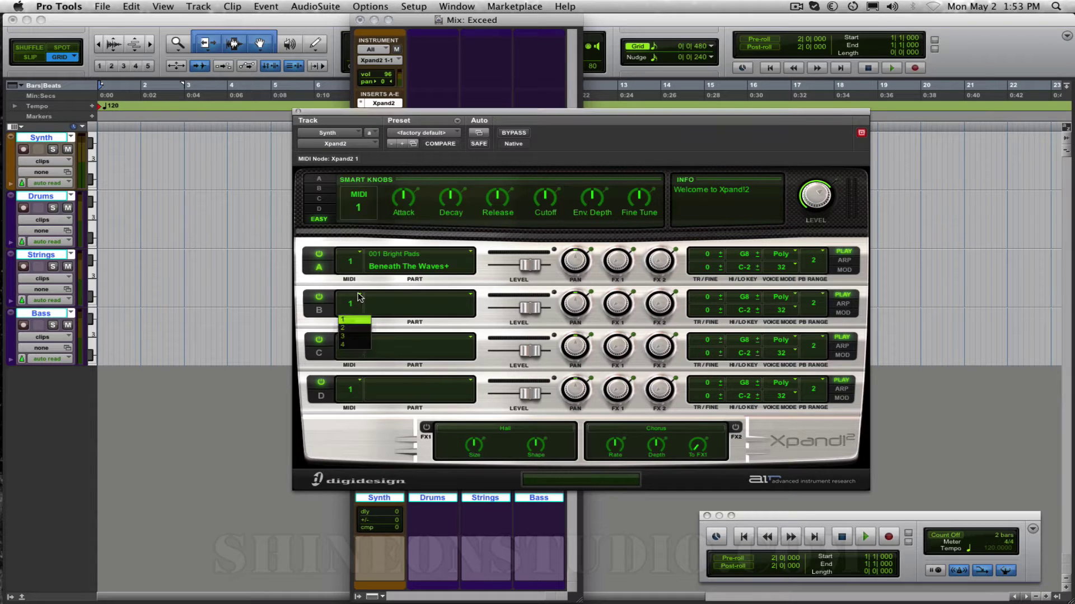
left_click(360, 328)
left_click(470, 296)
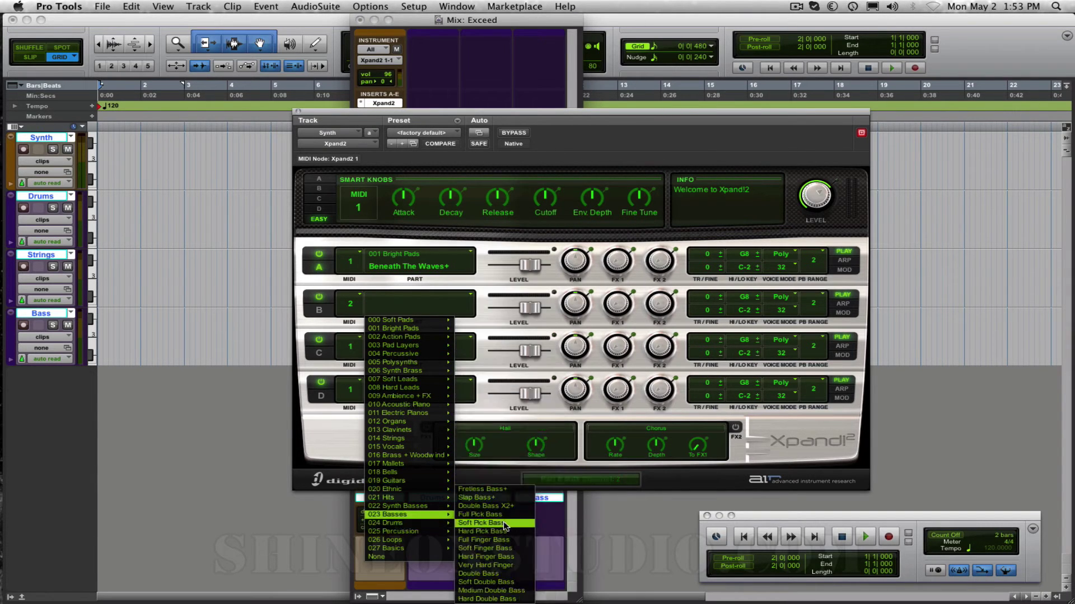
mouse_move(438, 526)
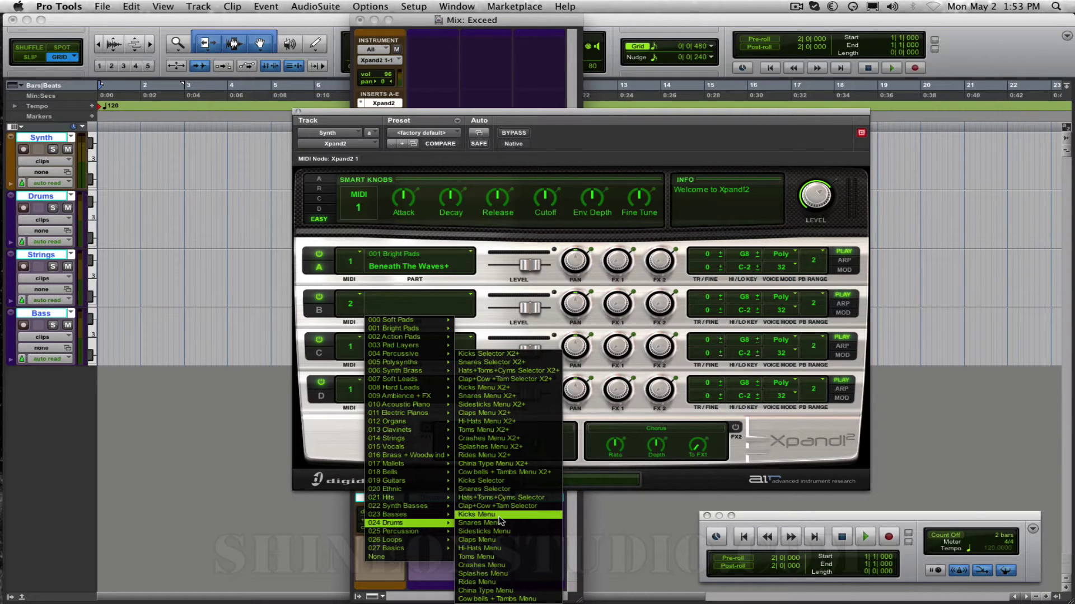
left_click(494, 480)
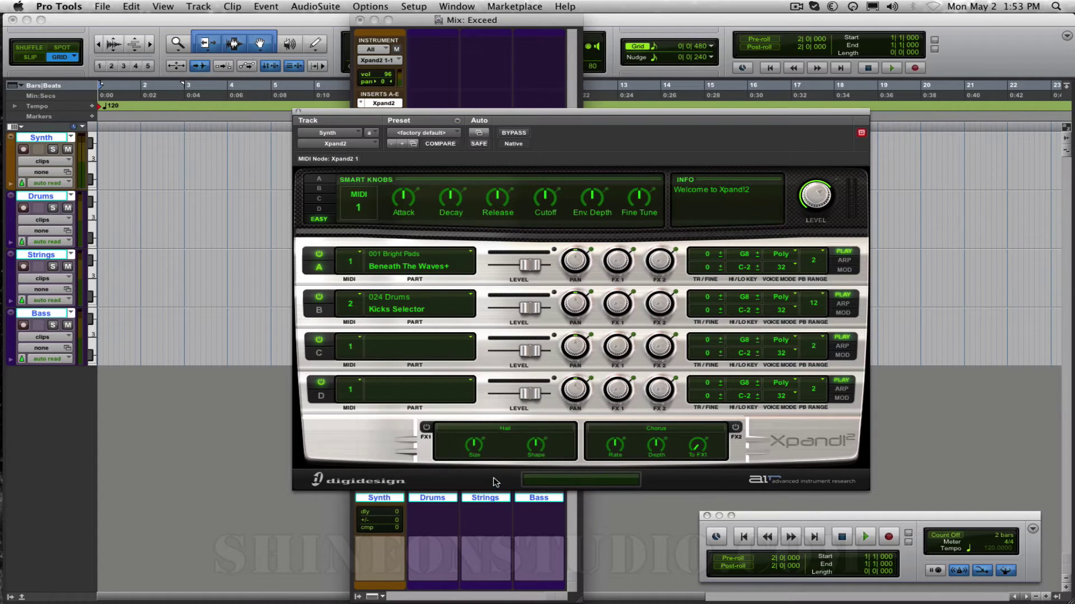
Set part C to MIDI channel 3 and browse its patch list to 014 Strings.
left_click(359, 337)
left_click(352, 385)
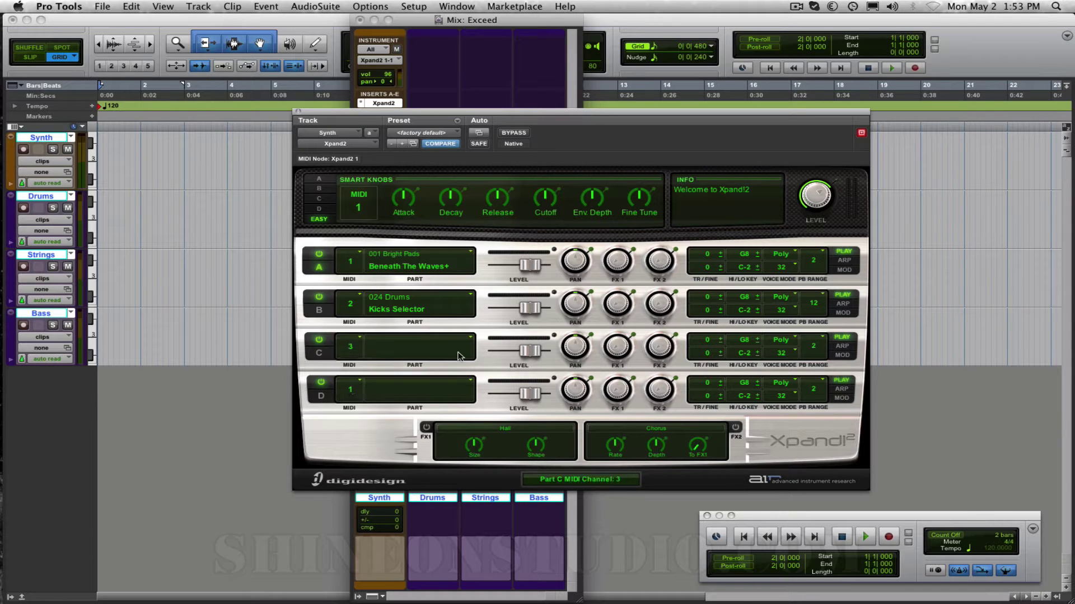
left_click(471, 339)
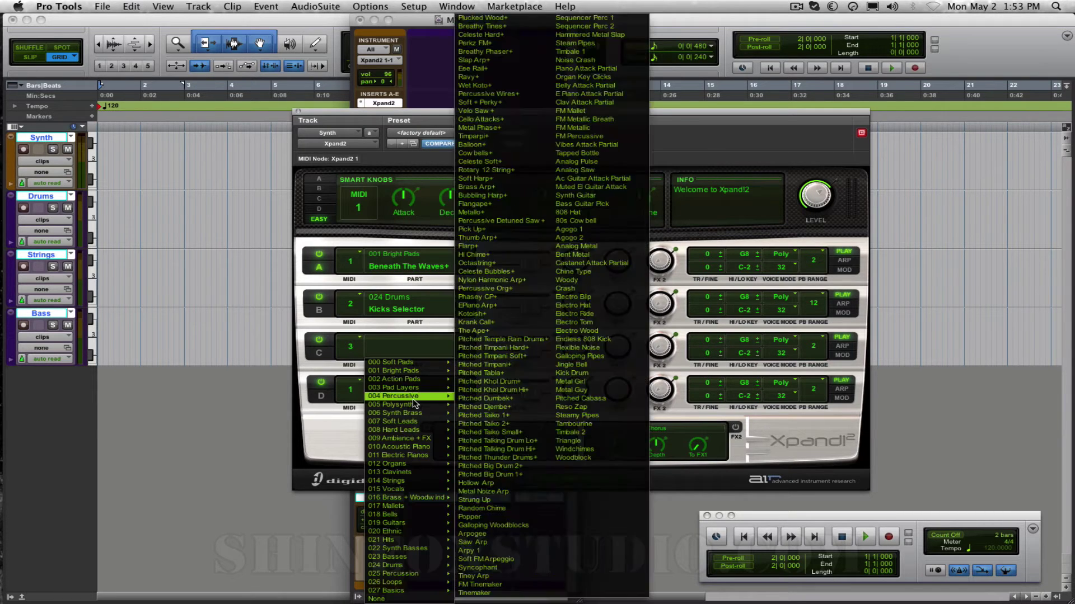
mouse_move(442, 481)
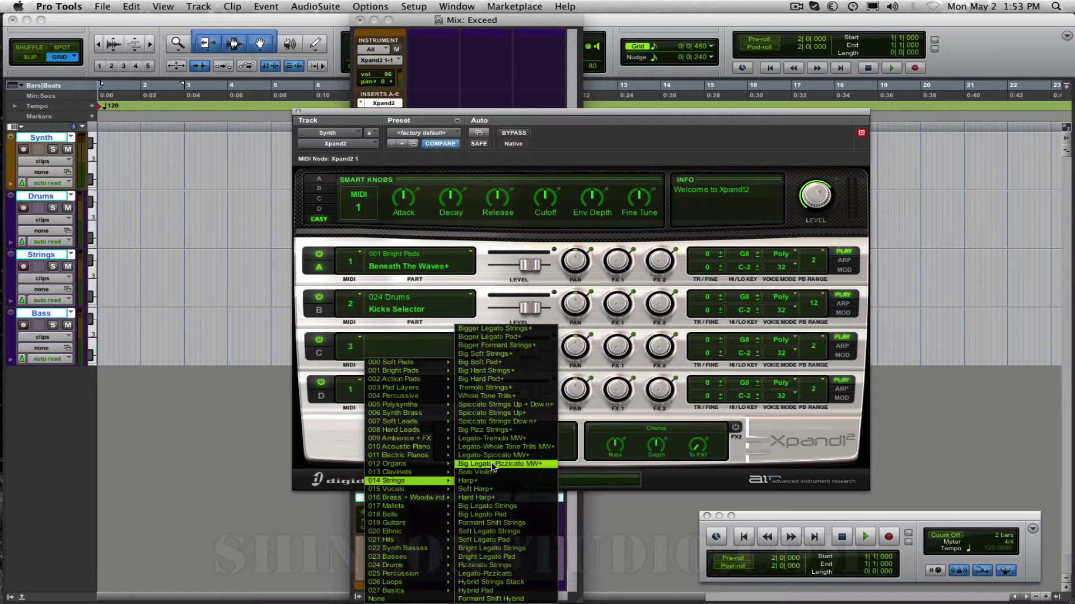
Give part C Big Pizz Strings+ and set part D to MIDI 4 with Gritty Saw Bass.
left_click(495, 431)
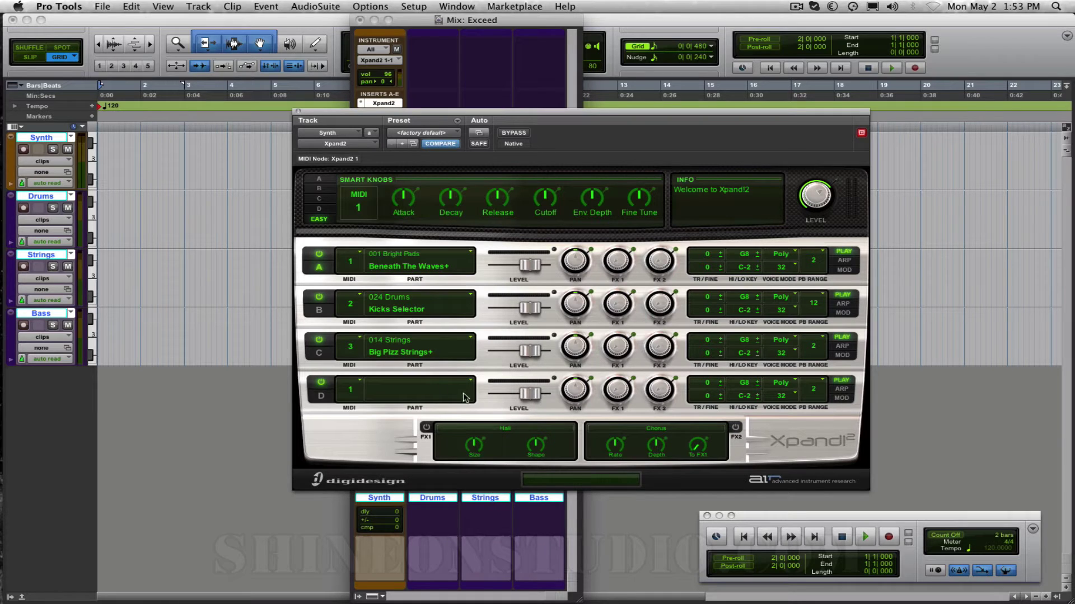
left_click(358, 381)
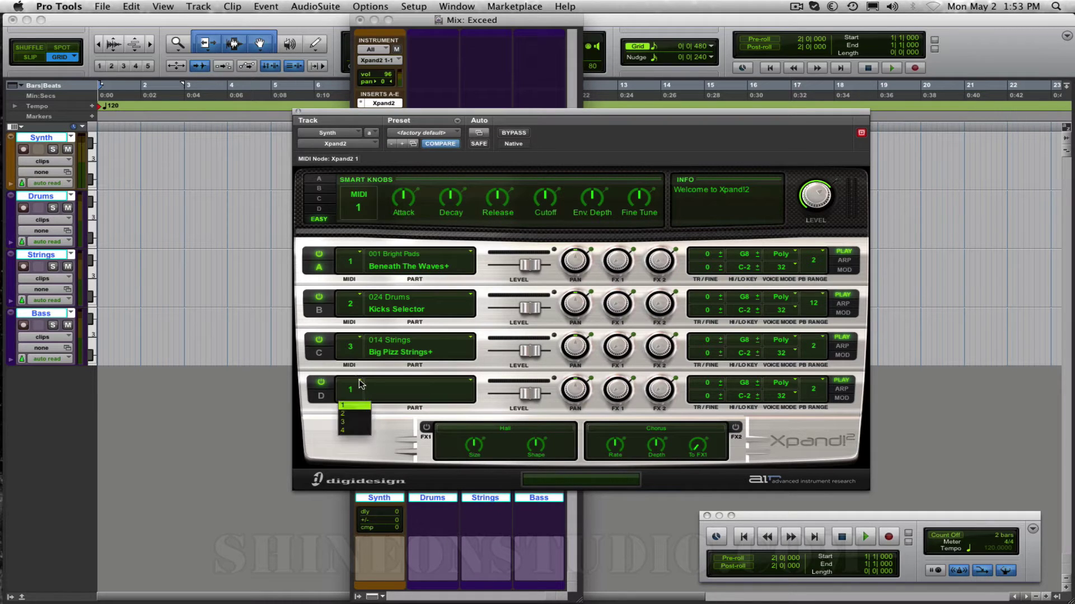
left_click(355, 423)
left_click(474, 382)
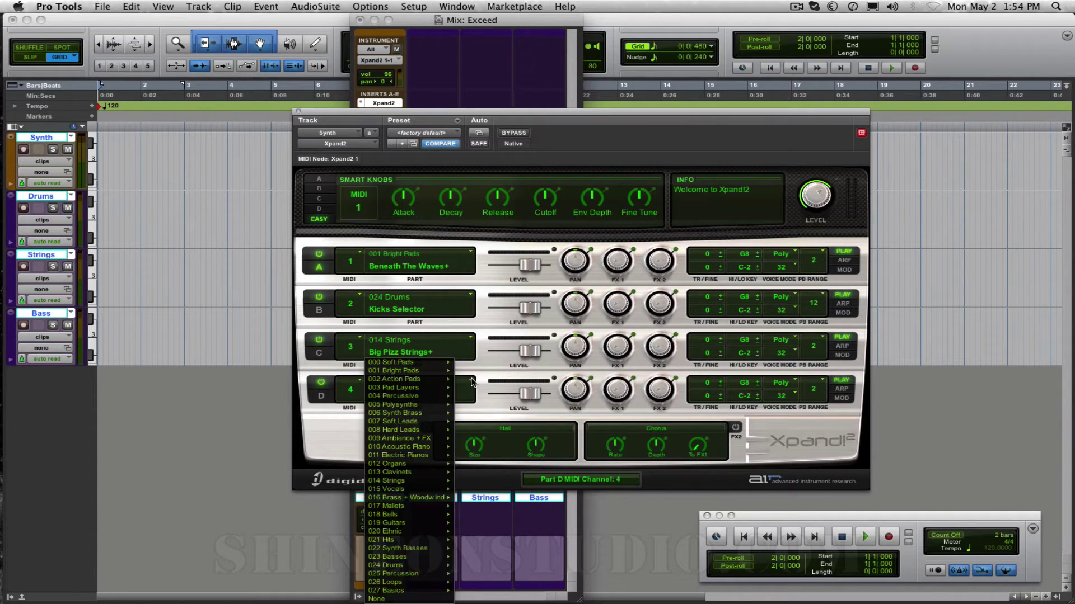
mouse_move(401, 553)
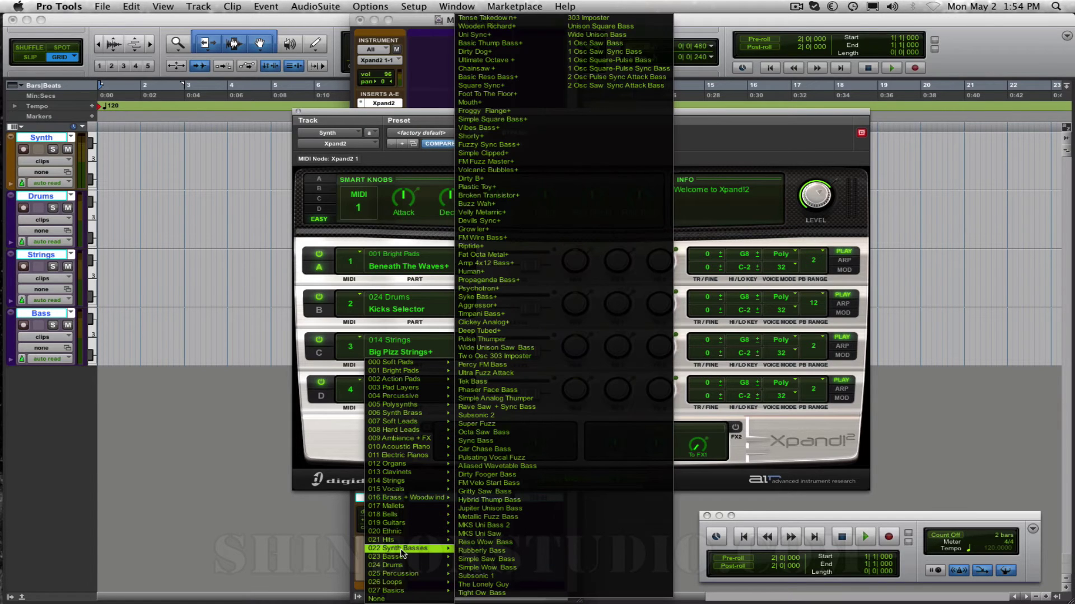
left_click(493, 495)
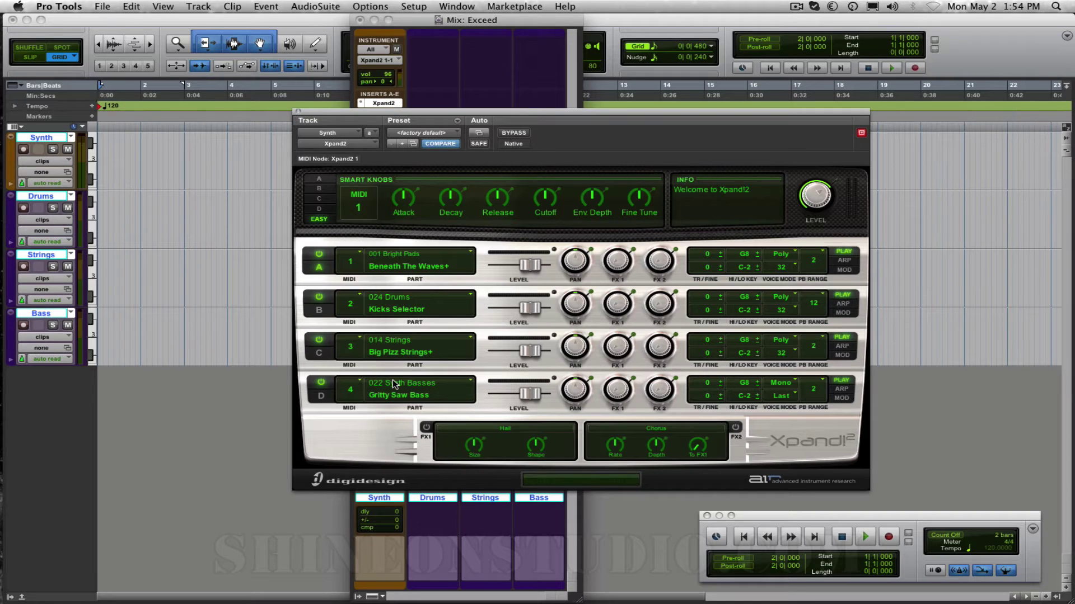
Close the floating plug-in and transport windows, open the Mix window, and check Synth's MIDI output.
left_click(228, 191)
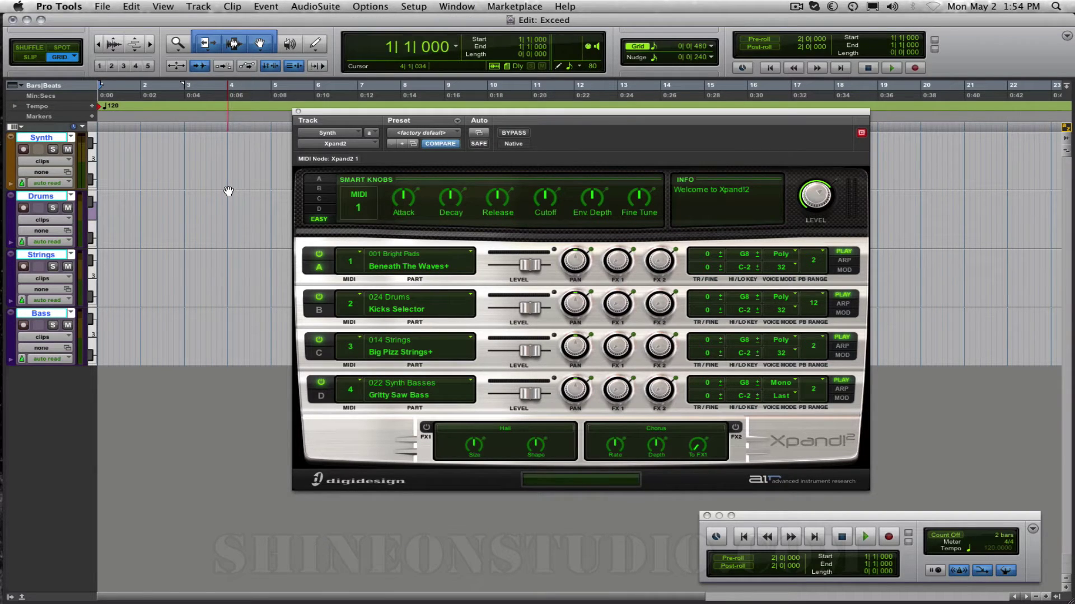
key("super+ctrl+alt+w")
key("super+equal")
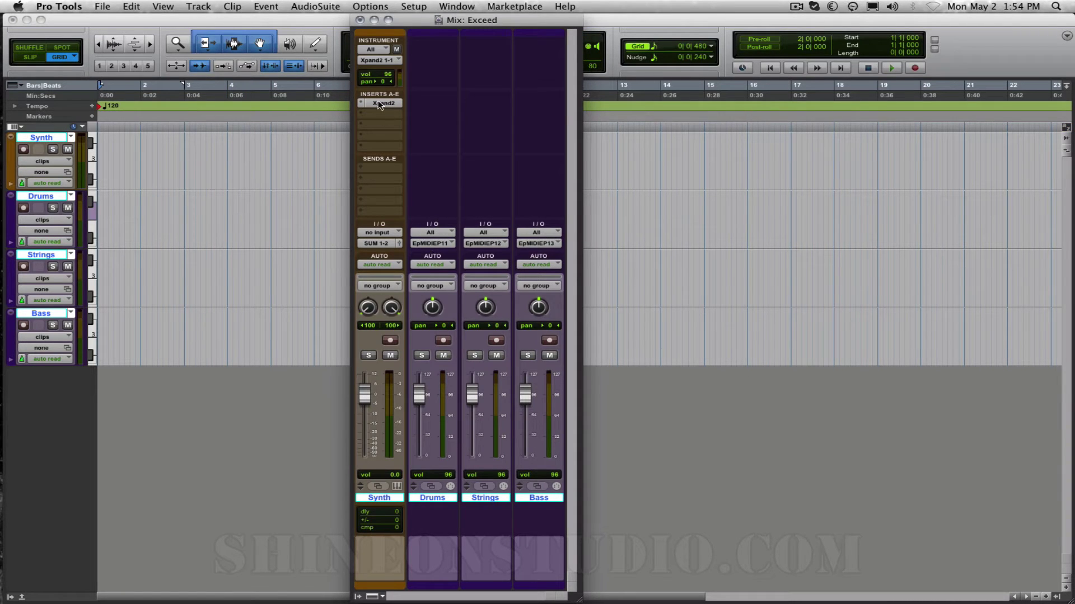
left_click(392, 60)
mouse_move(419, 63)
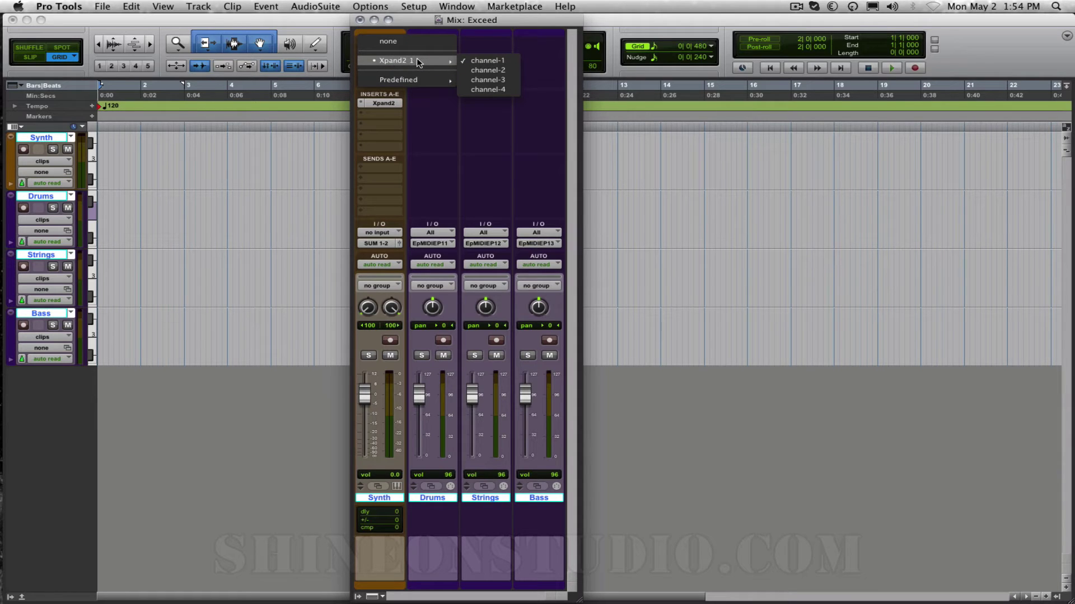
left_click(398, 146)
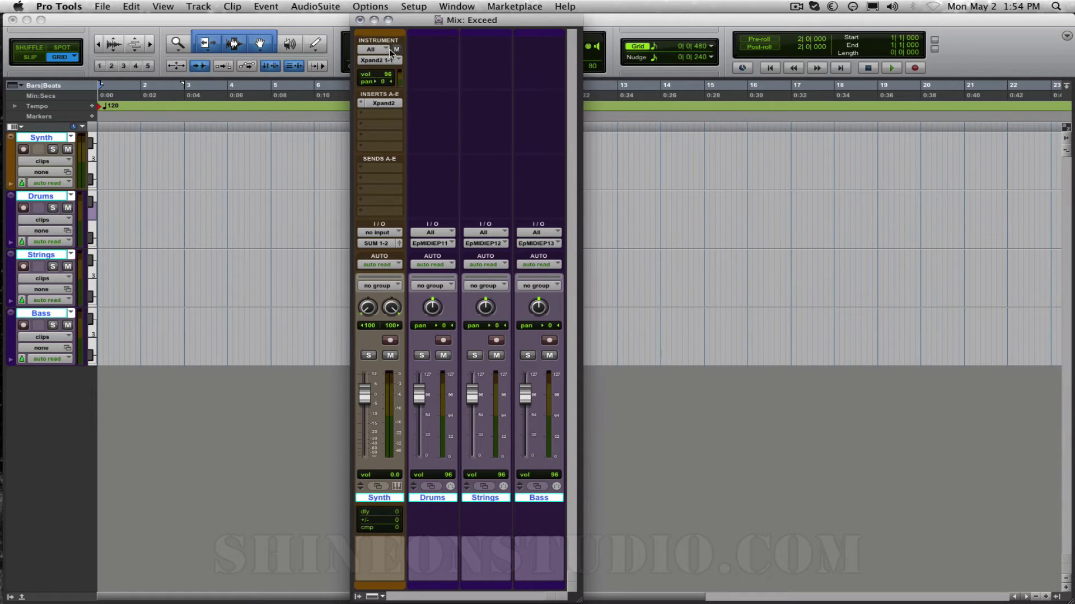
Hide the Sends A-E section and make the Mix window shorter, moving it down-right.
left_click(372, 597)
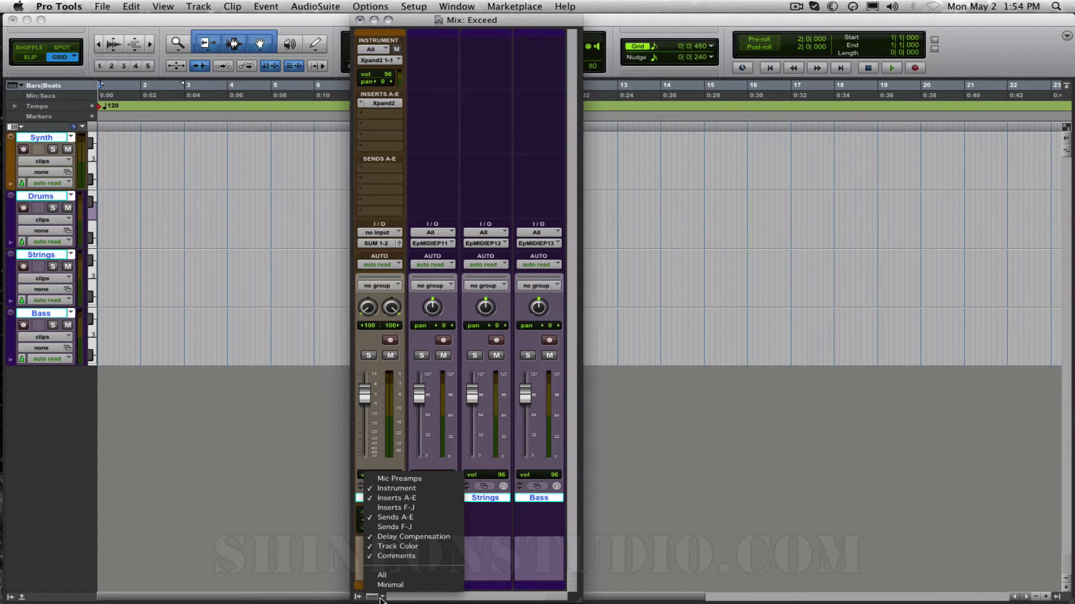
left_click(421, 109)
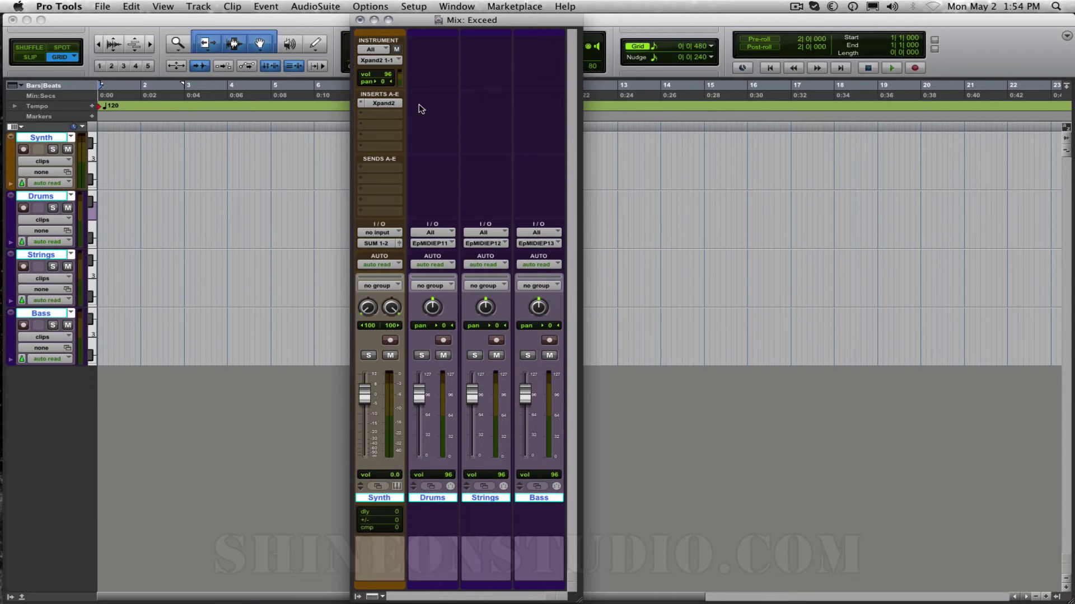
left_click(379, 158)
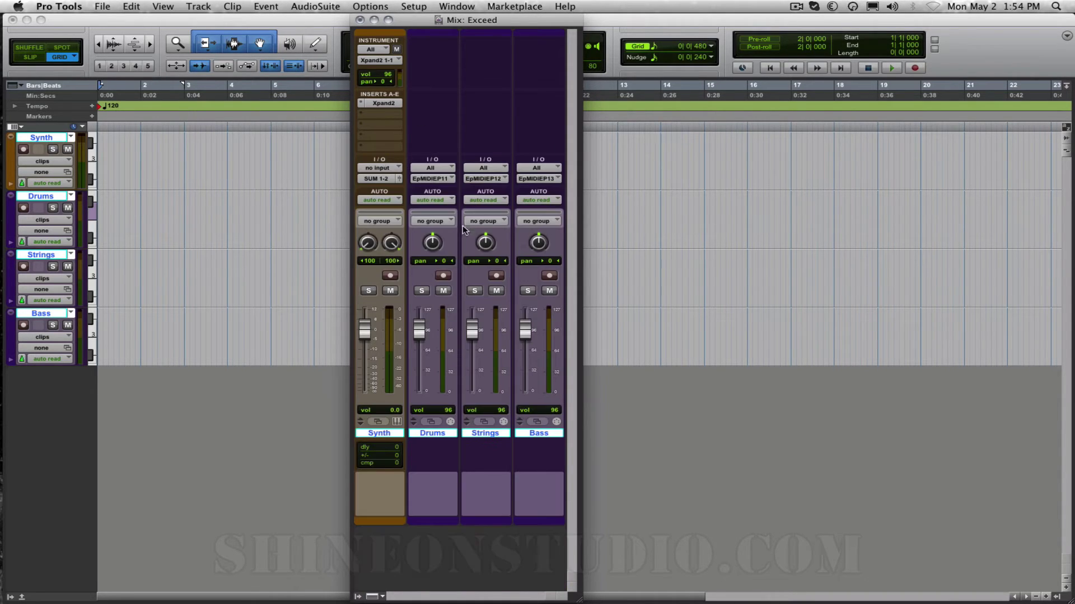
left_click_drag(585, 598, 585, 540)
left_click_drag(520, 24, 593, 62)
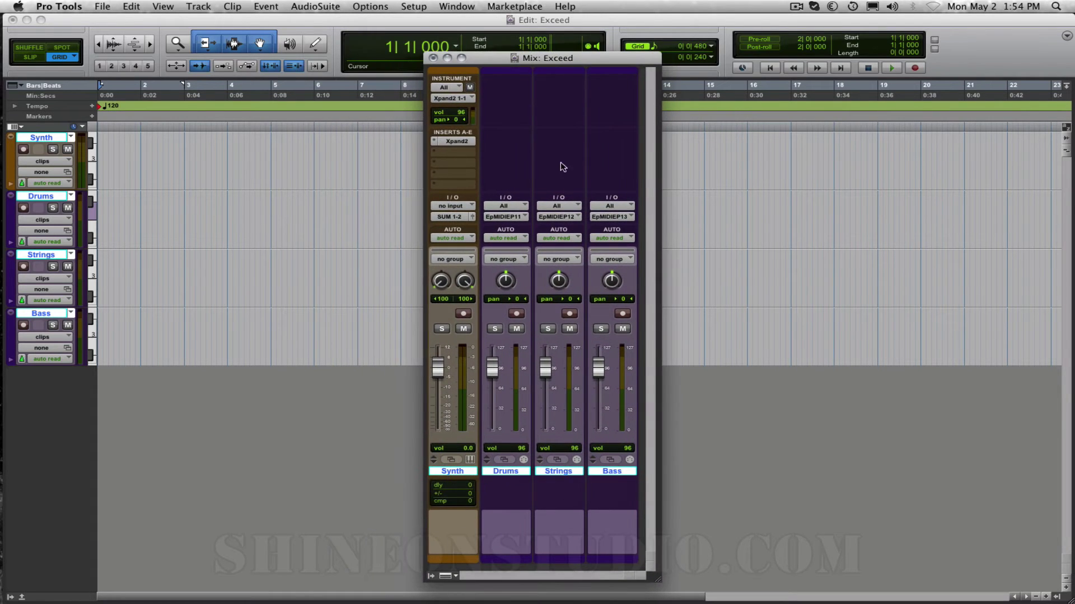
Route Drums, Strings and Bass outputs to Xpand2 channels 2, 3 and 4, and reopen Xpand2.
left_click(516, 217)
mouse_move(560, 197)
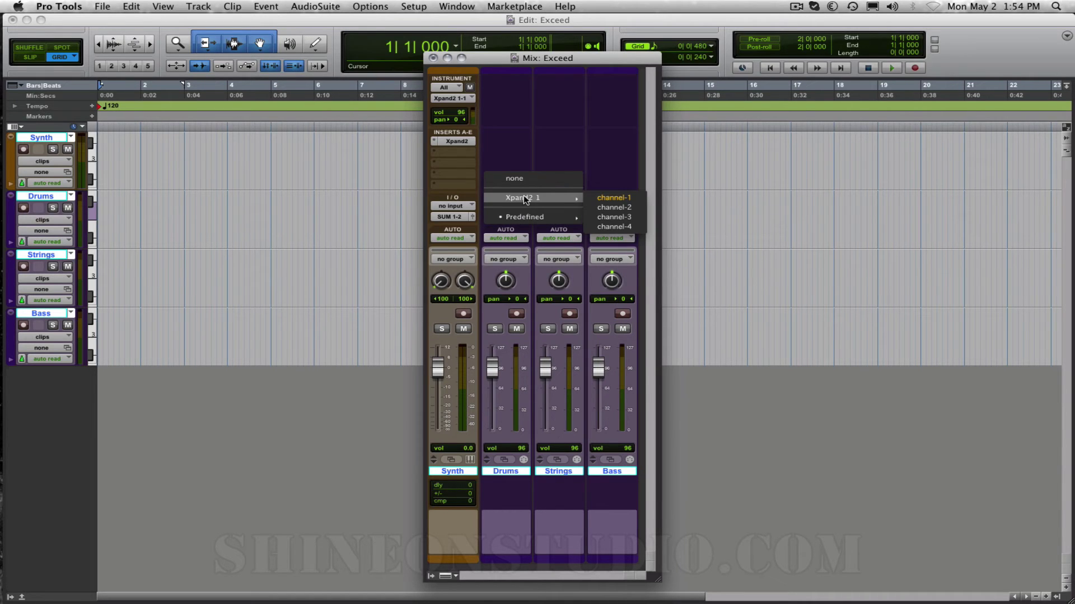
left_click(626, 207)
left_click(558, 217)
mouse_move(621, 199)
left_click(643, 222)
left_click(611, 216)
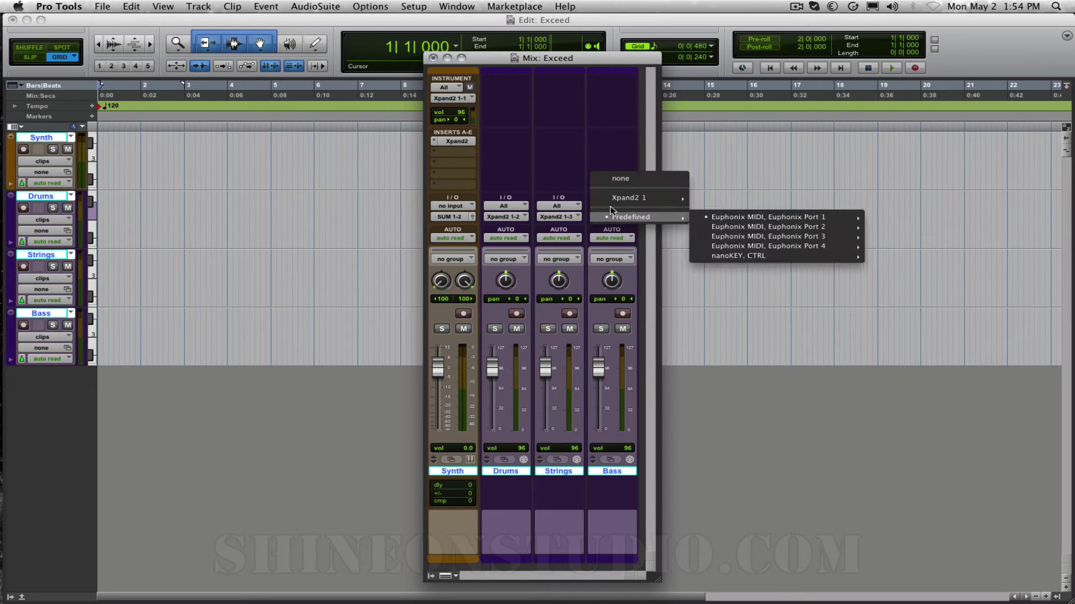
left_click(709, 227)
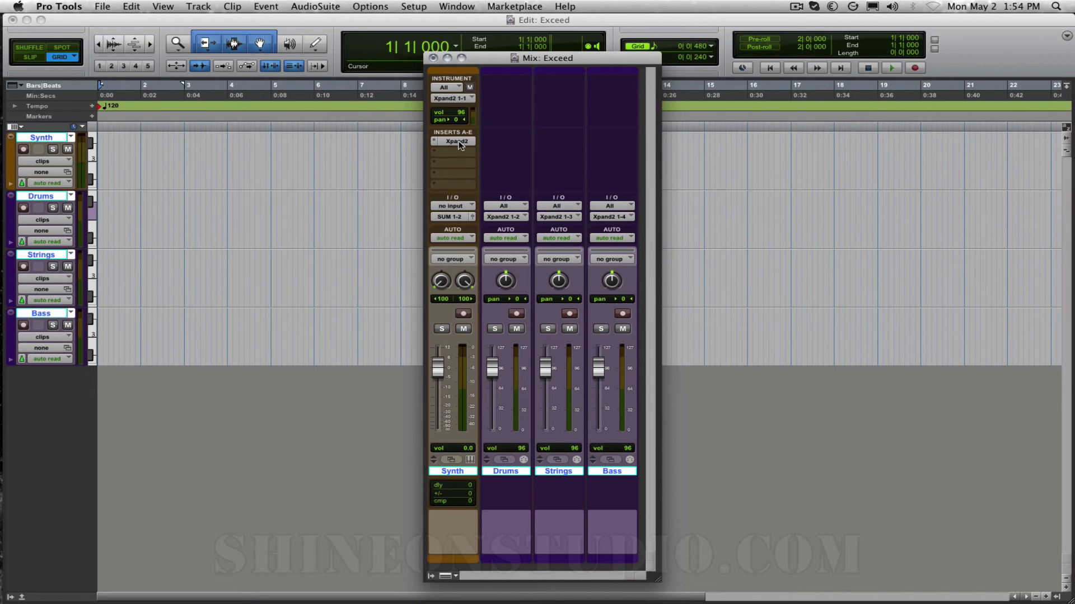
left_click(458, 142)
left_click_drag(462, 114, 852, 121)
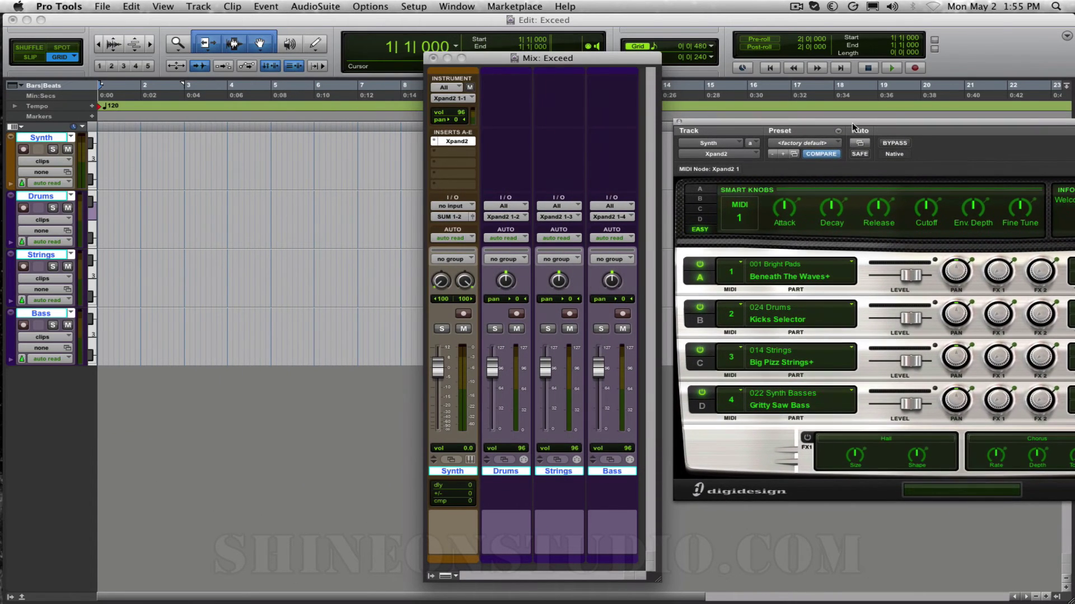
Record-enable Drums, Strings, then Bass to audition each part, ending with Synth armed.
left_click(516, 314)
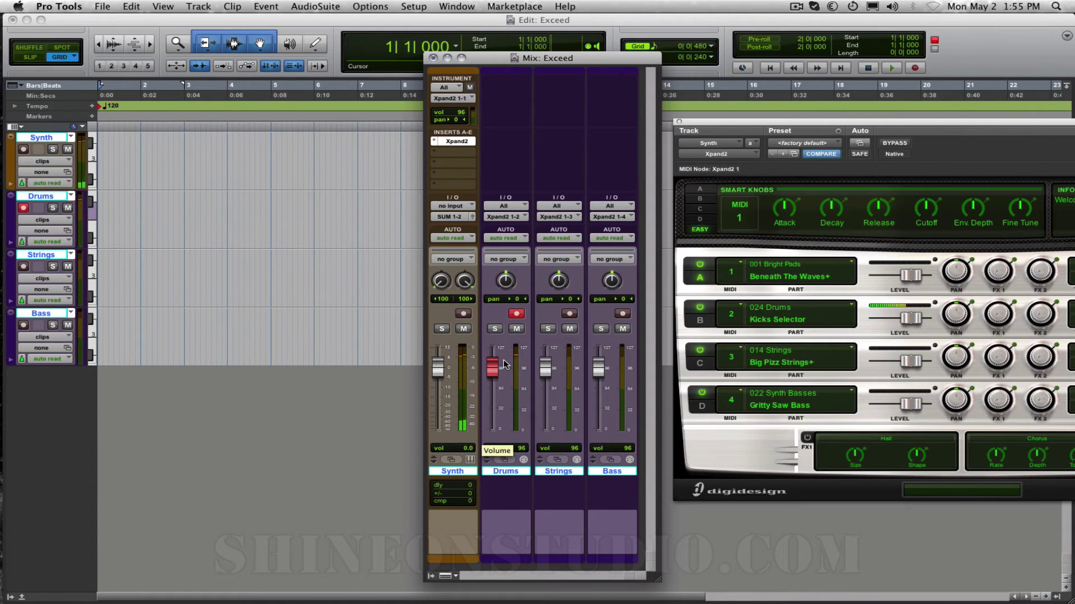
left_click(570, 314)
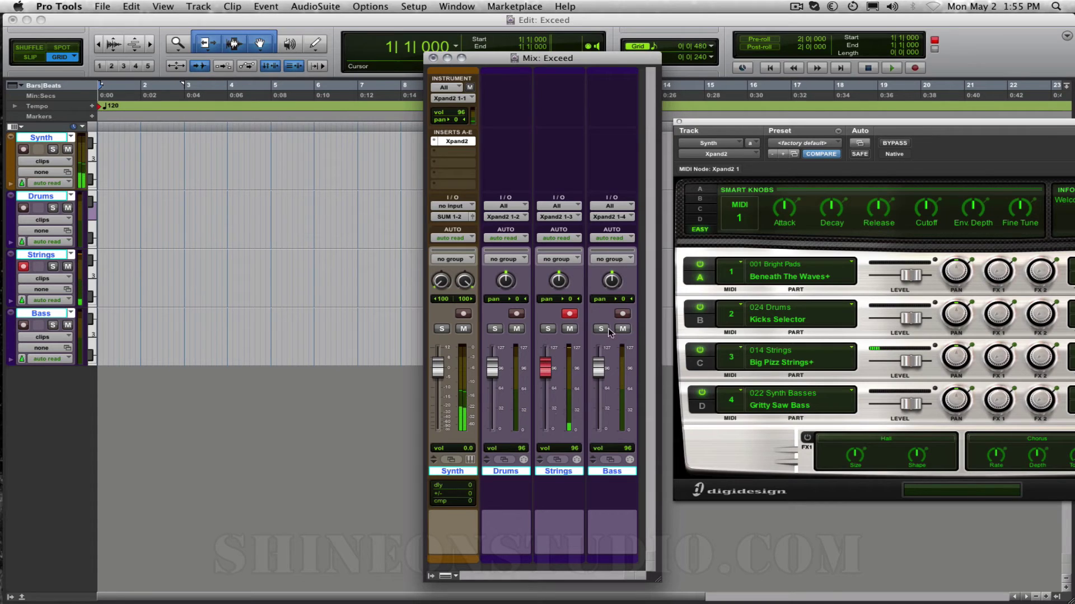
left_click(623, 314)
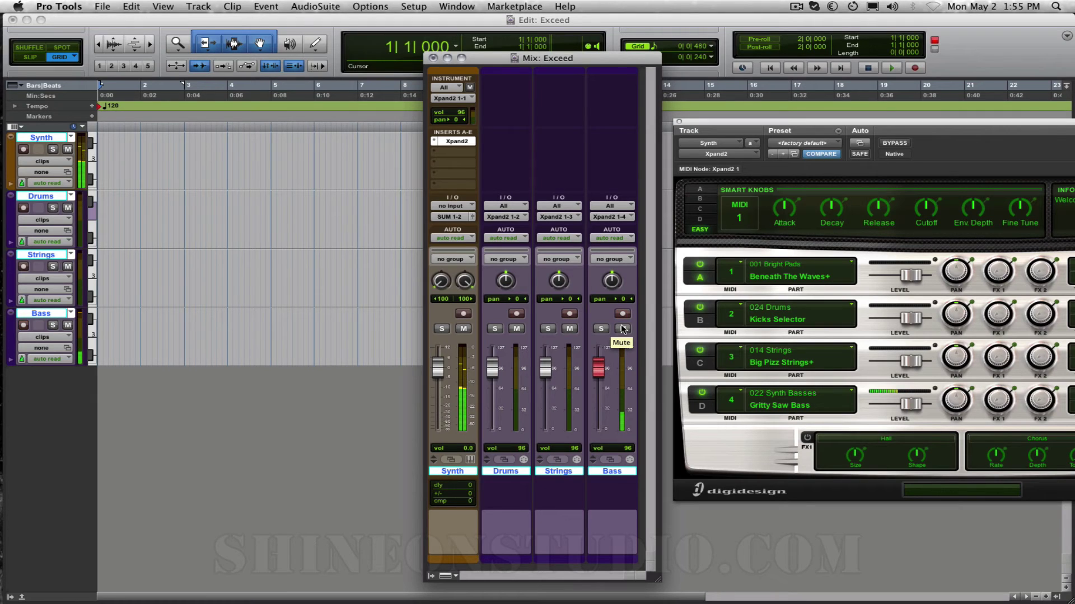
left_click(464, 314)
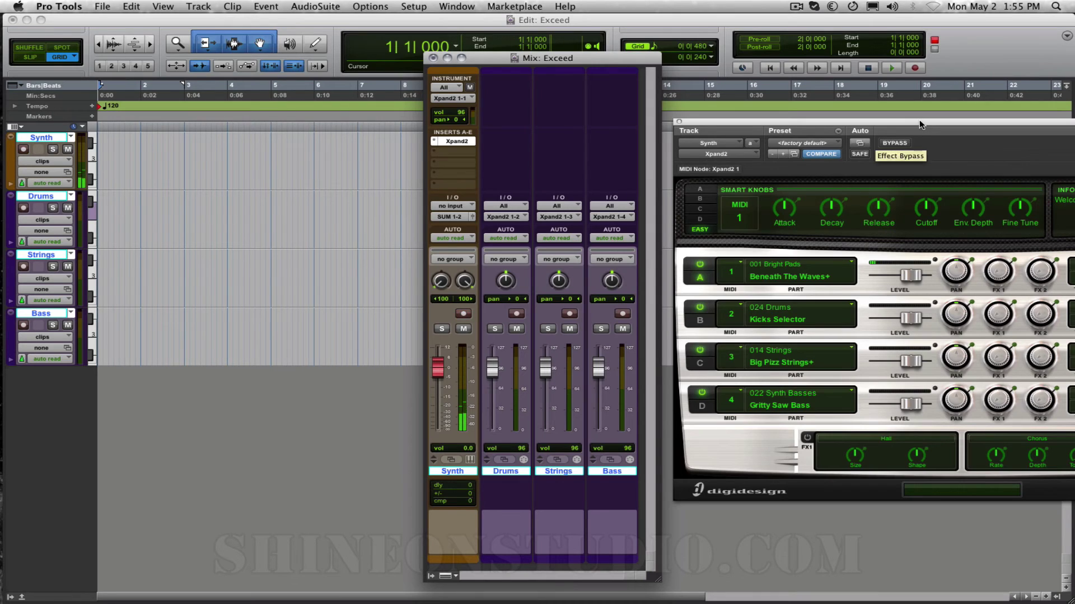
Lower Xpand2's Part A level fader to -3.9 dB and reposition the plug-in window.
left_click_drag(905, 126, 600, 120)
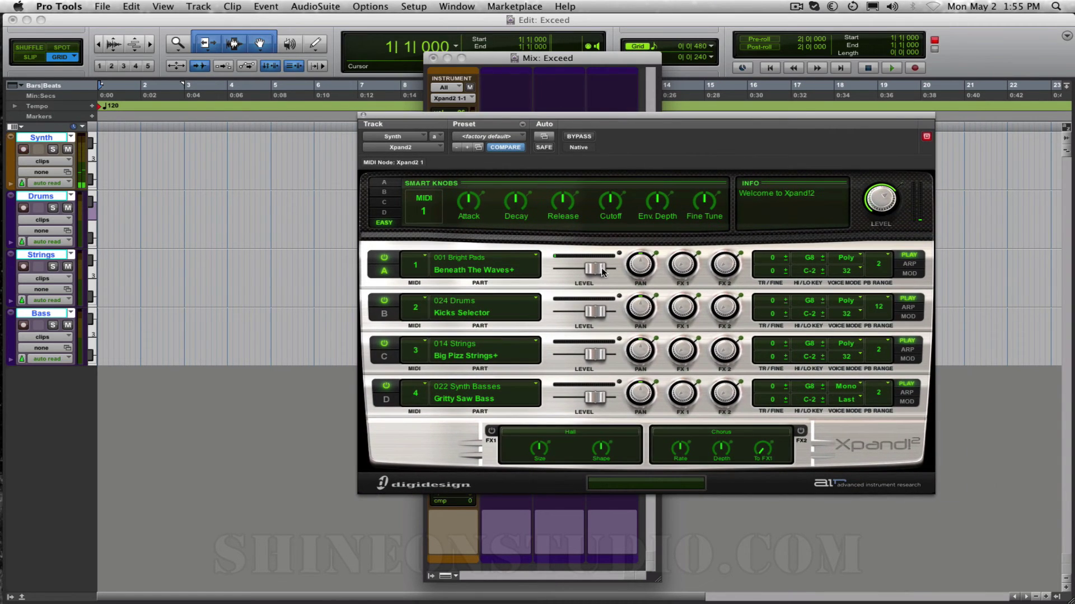
left_click_drag(601, 270, 591, 271)
left_click_drag(501, 114, 749, 122)
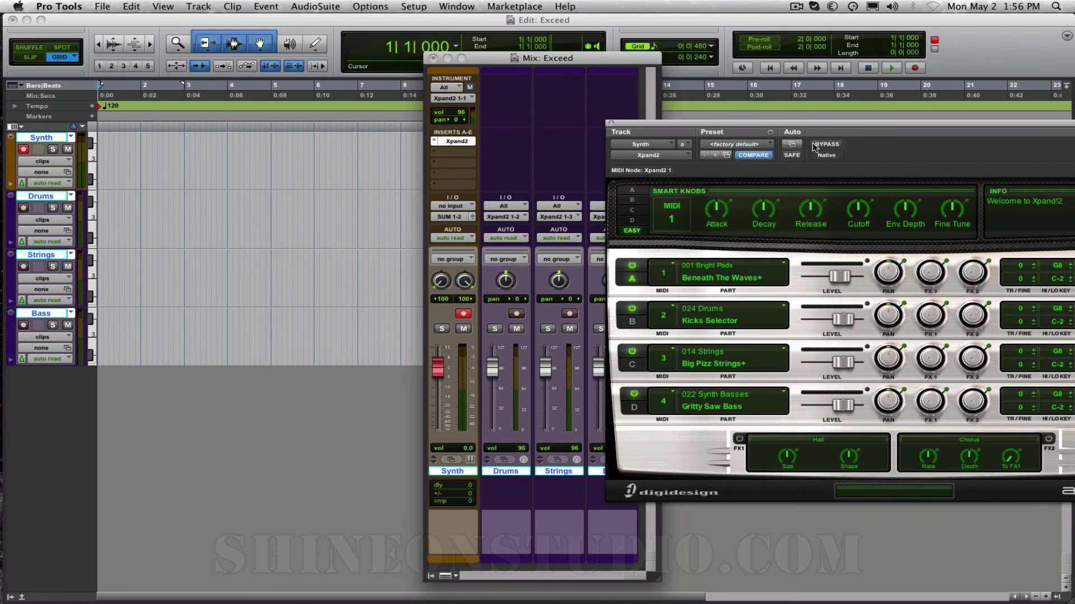
left_click_drag(834, 124, 553, 148)
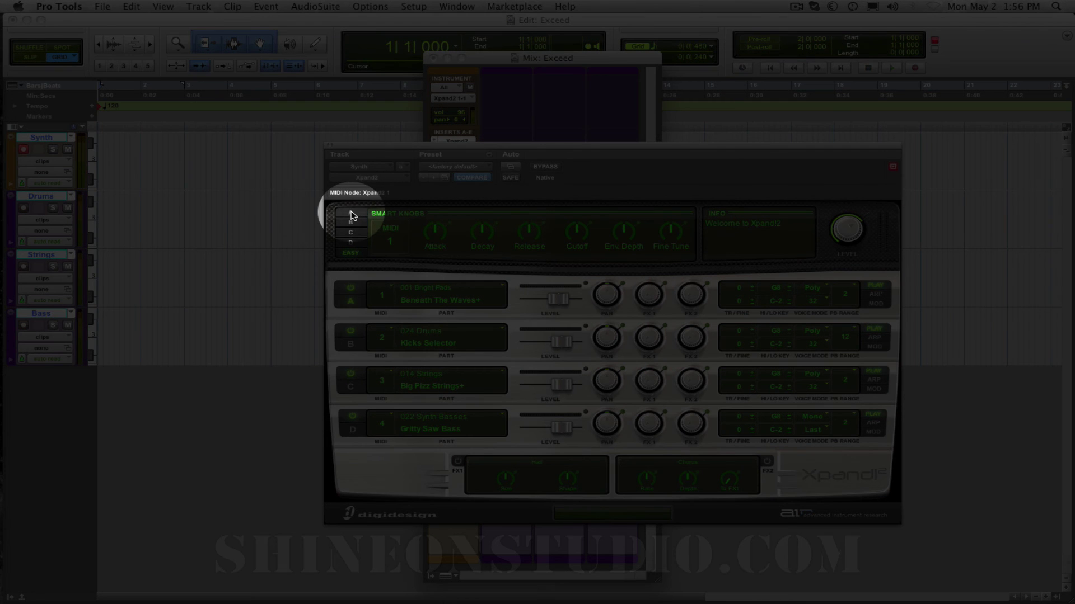
Set Xpand2's master Level knob to -3.3 dB and switch the Smart Knobs to part B.
left_click(351, 213)
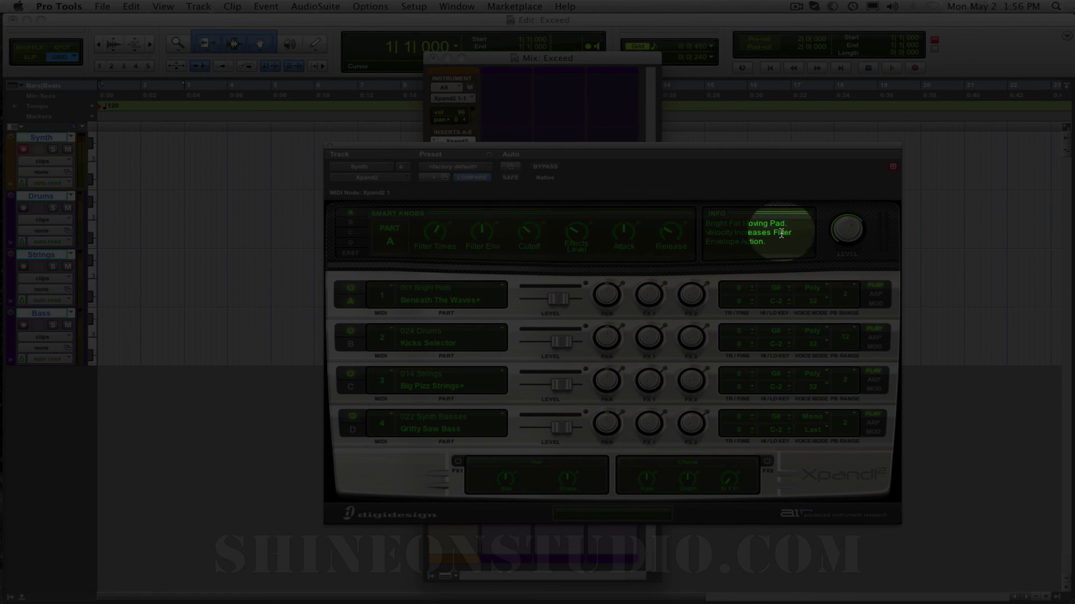
mouse_move(849, 235)
scroll(848, 236, "up", 3)
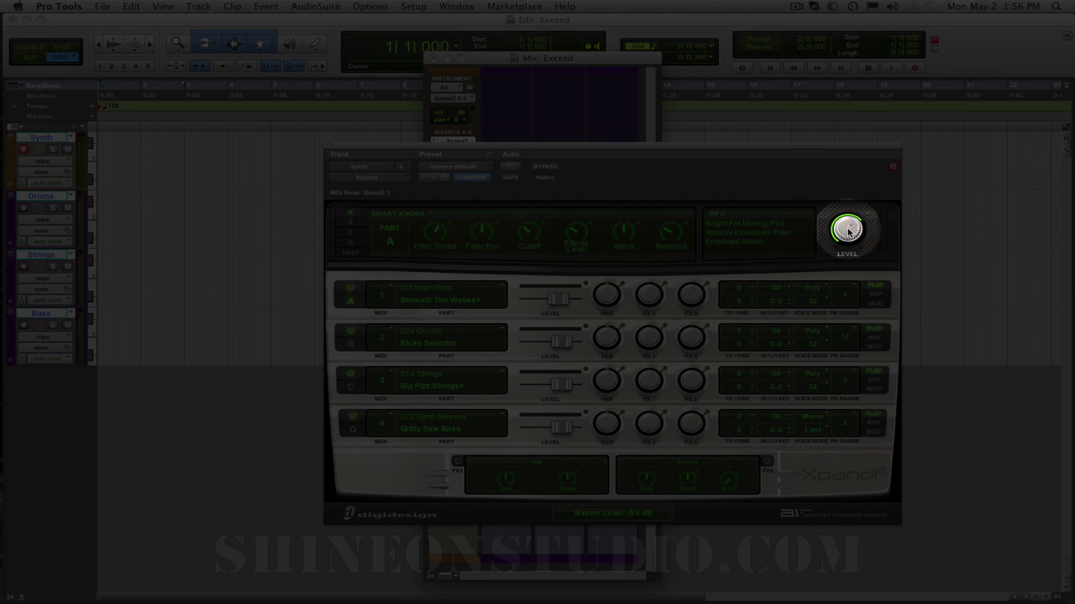
left_click_drag(849, 232, 849, 236)
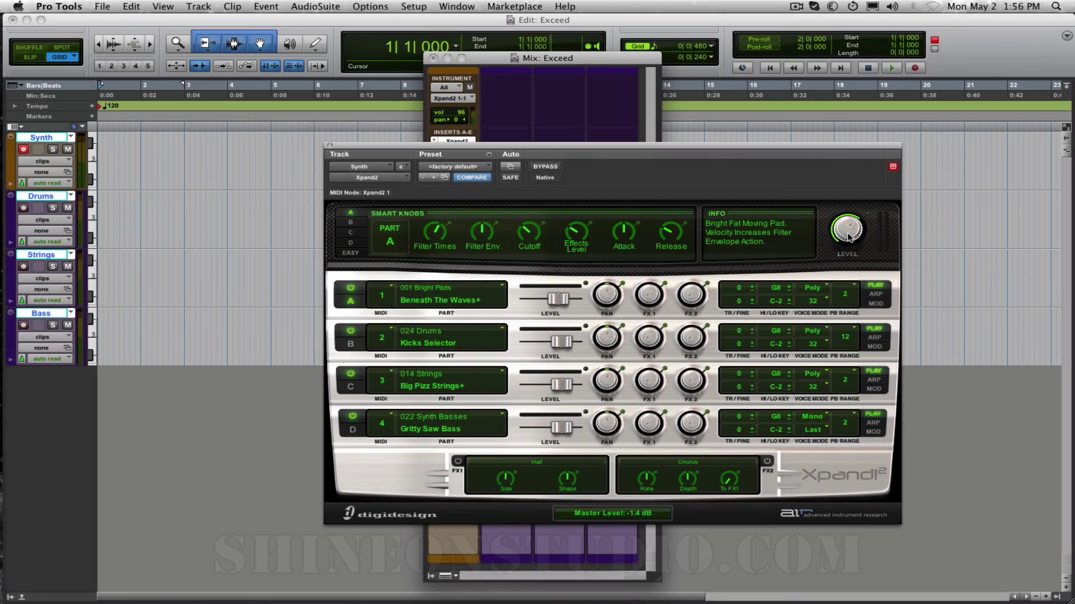
left_click(350, 344)
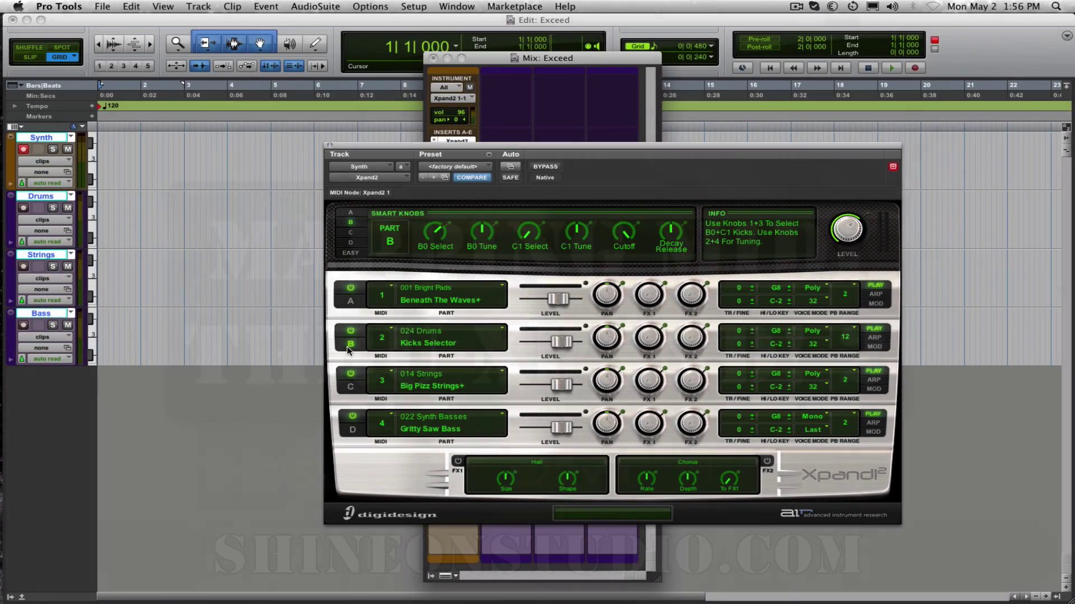